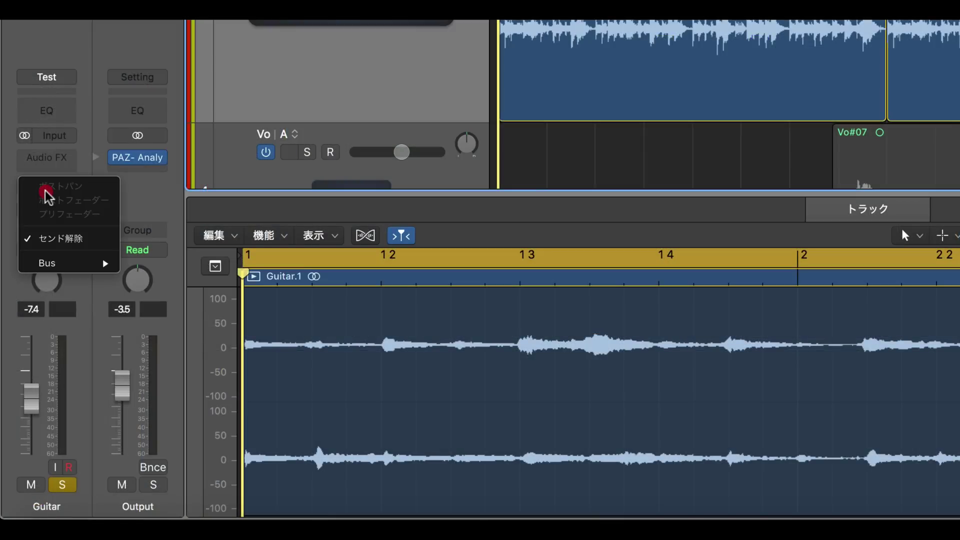
mouse_move(48, 264)
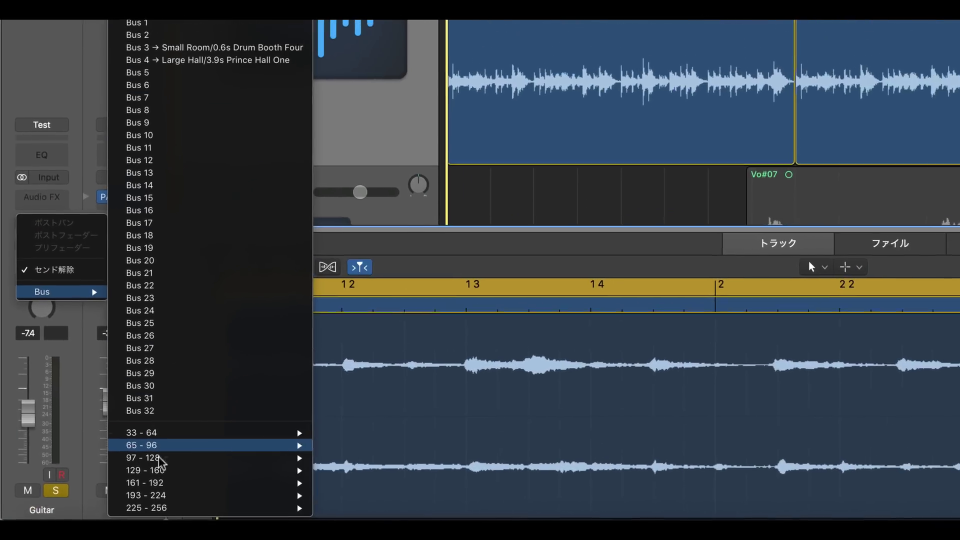
mouse_move(155, 504)
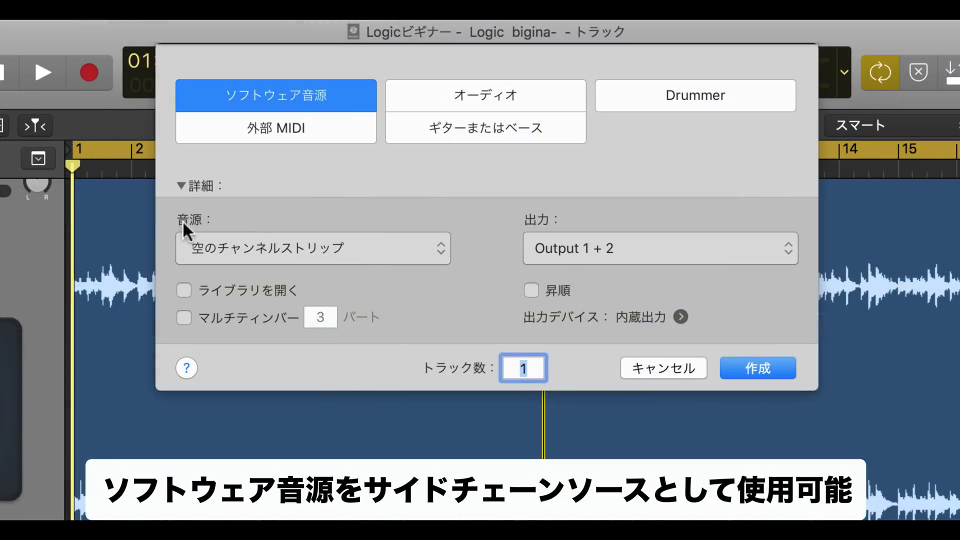
- Create a software instrument track with Sonic Academy Kick 2 in stereo as its instrument and close the plug-in window
click(218, 234)
mouse_move(356, 401)
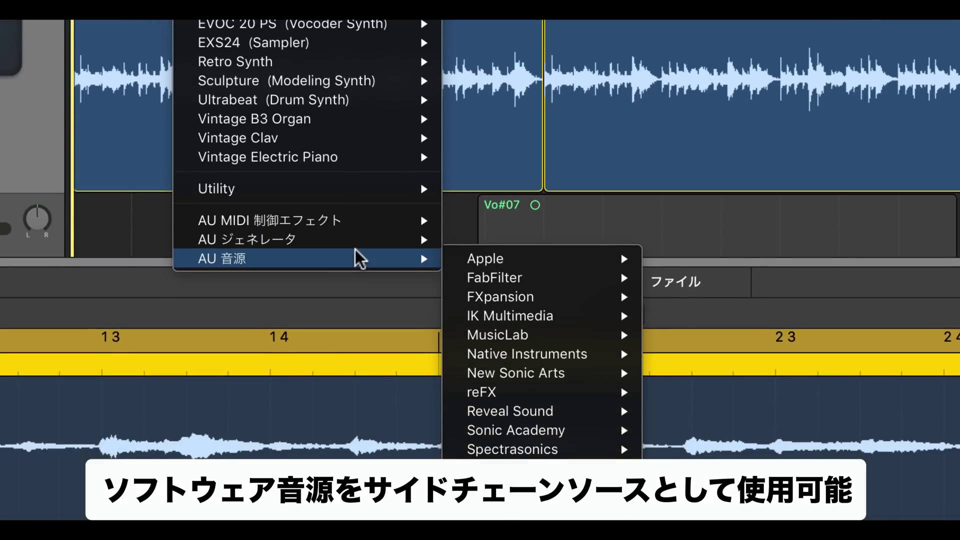
mouse_move(602, 435)
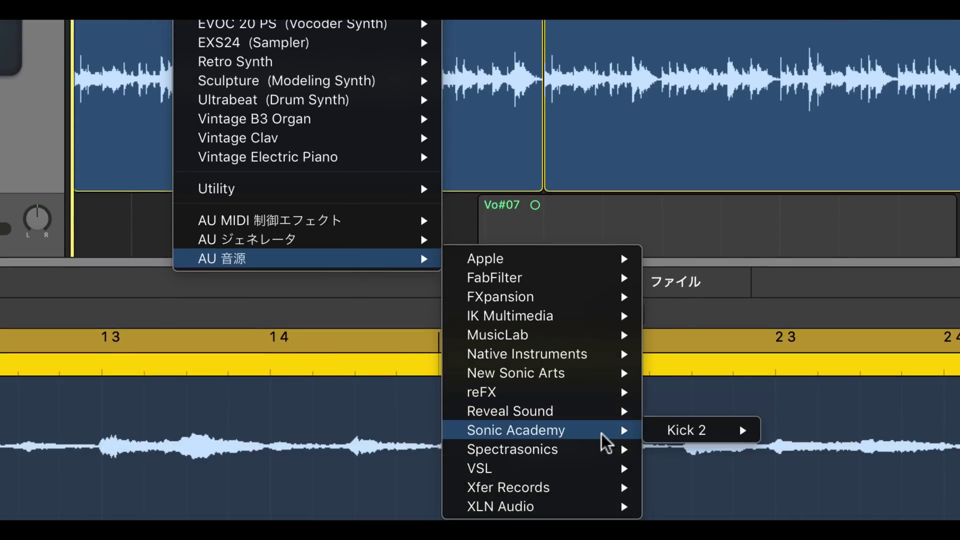
mouse_move(683, 430)
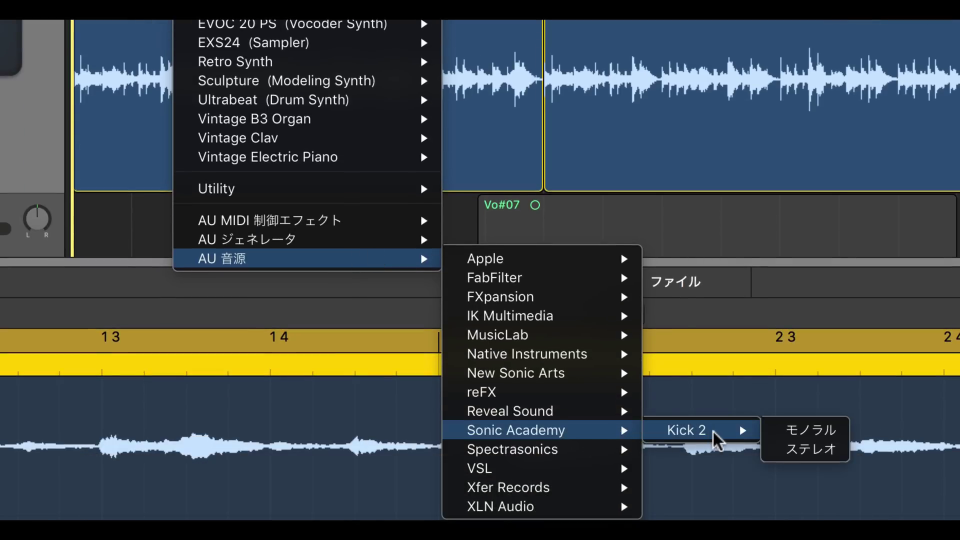
click(805, 452)
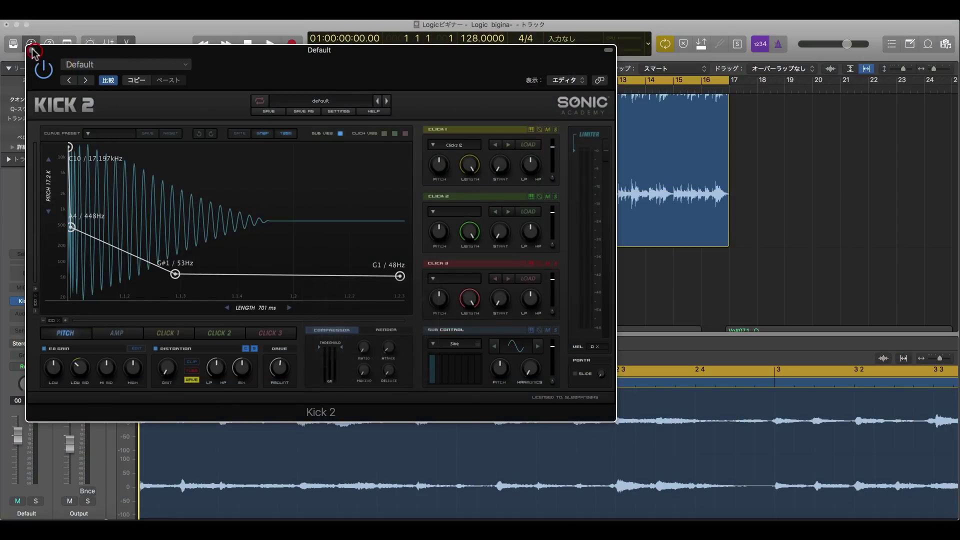
click(31, 51)
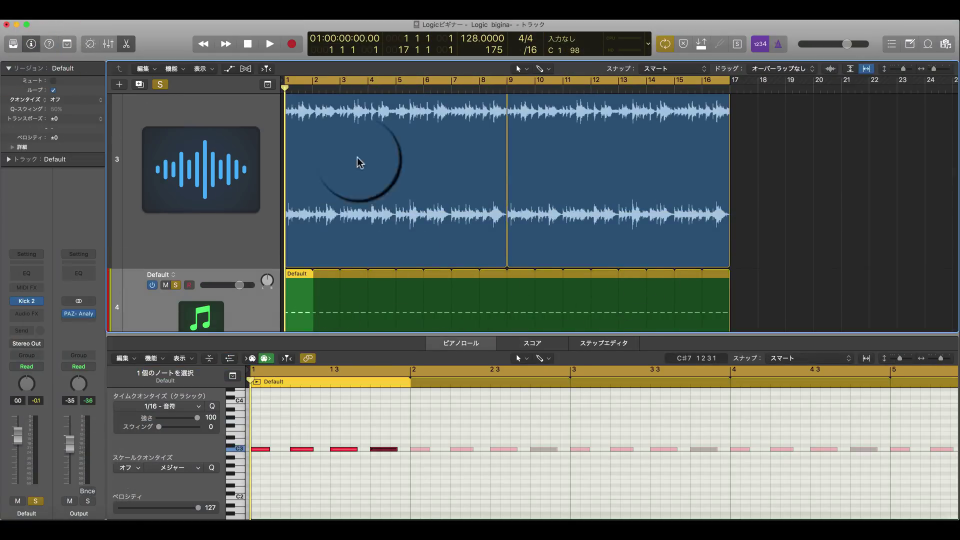
- Insert the Compressor plug-in on the Guitar track's channel strip
click(195, 157)
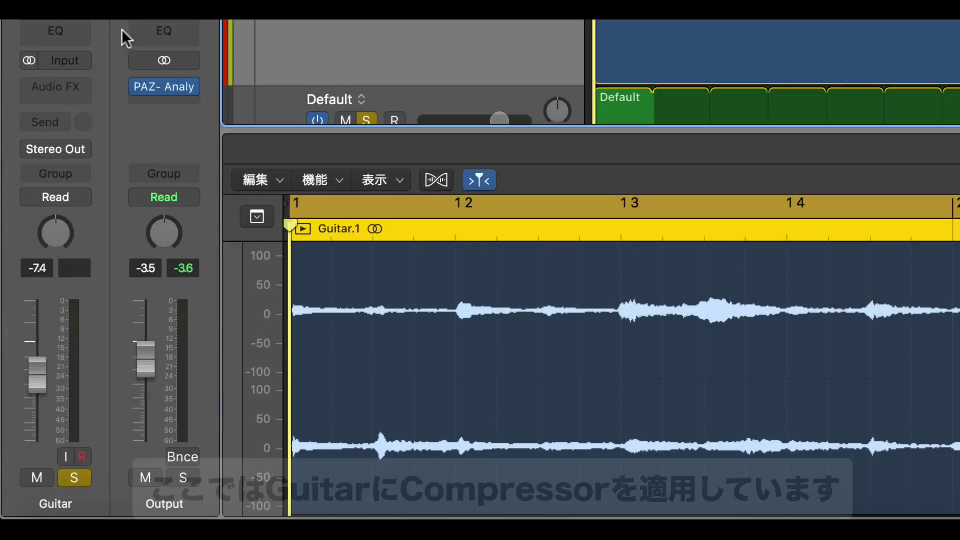
click(38, 313)
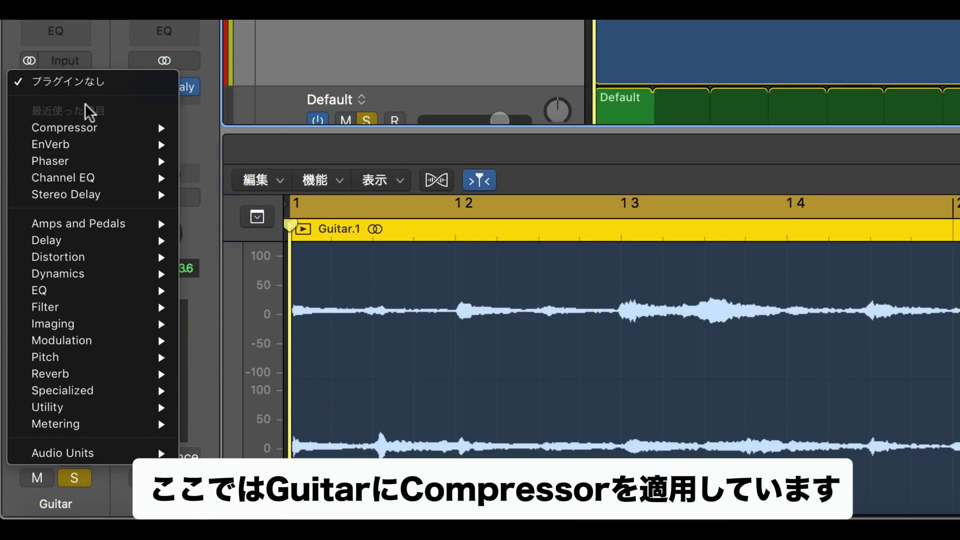
mouse_move(95, 127)
click(219, 126)
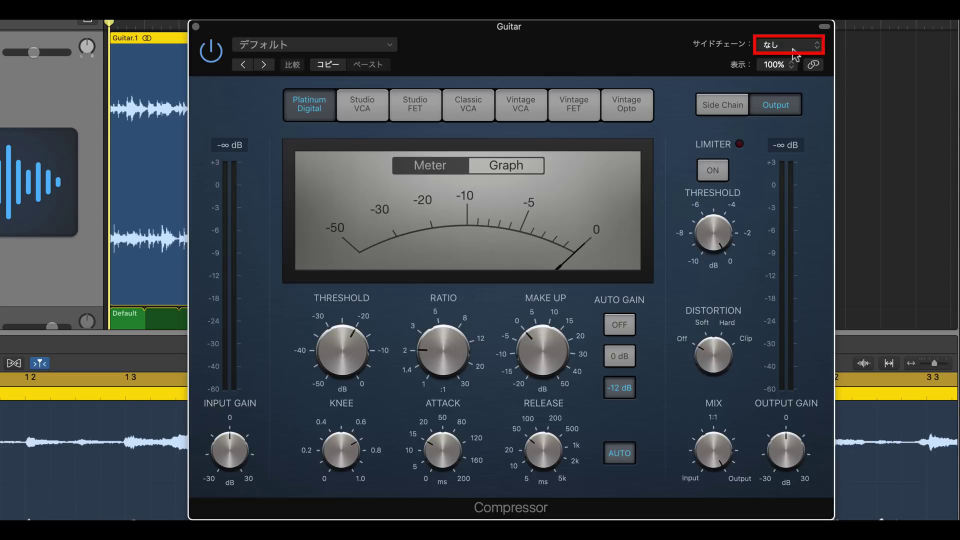
- Rename the Kick 2 instrument track to Kick and assign Inst 2 - Kick as the Guitar compressor's side chain source
click(789, 44)
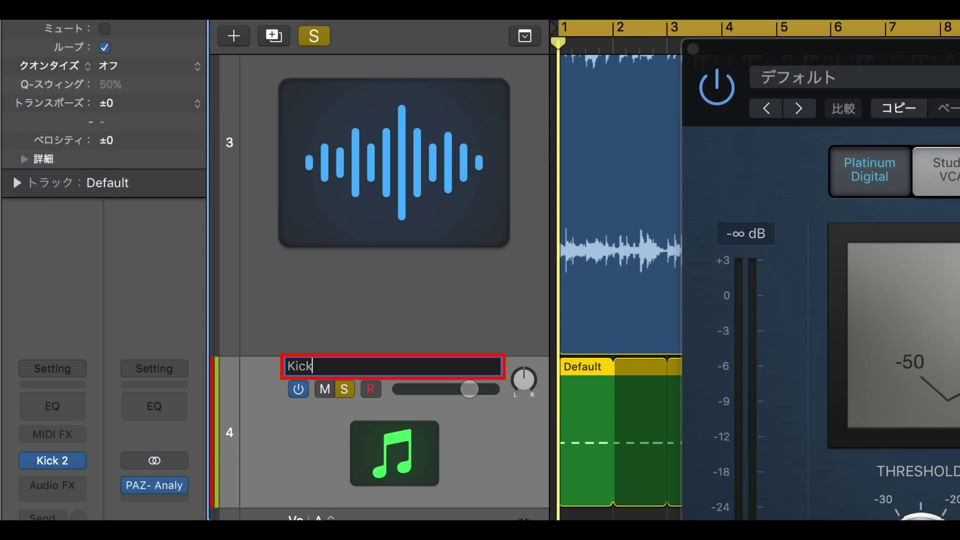
key(Return)
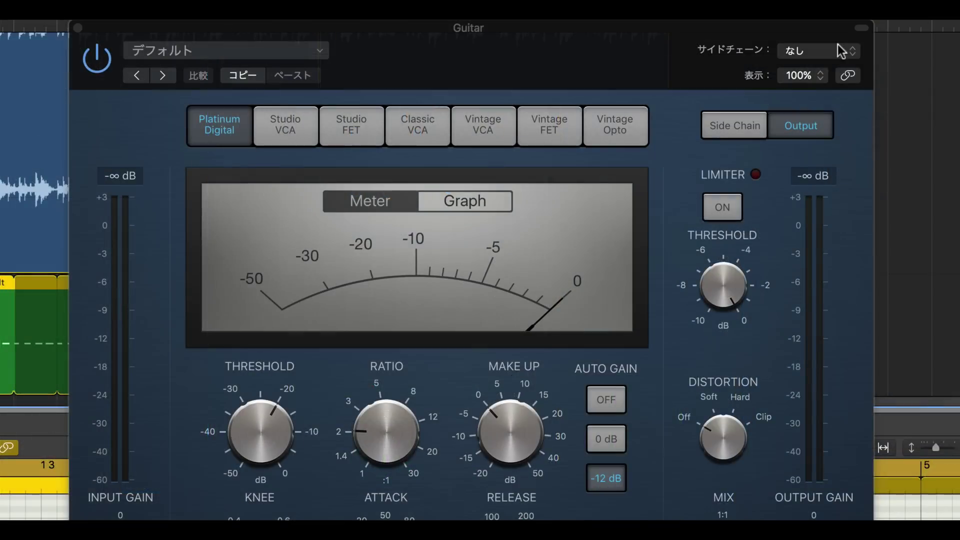
click(828, 54)
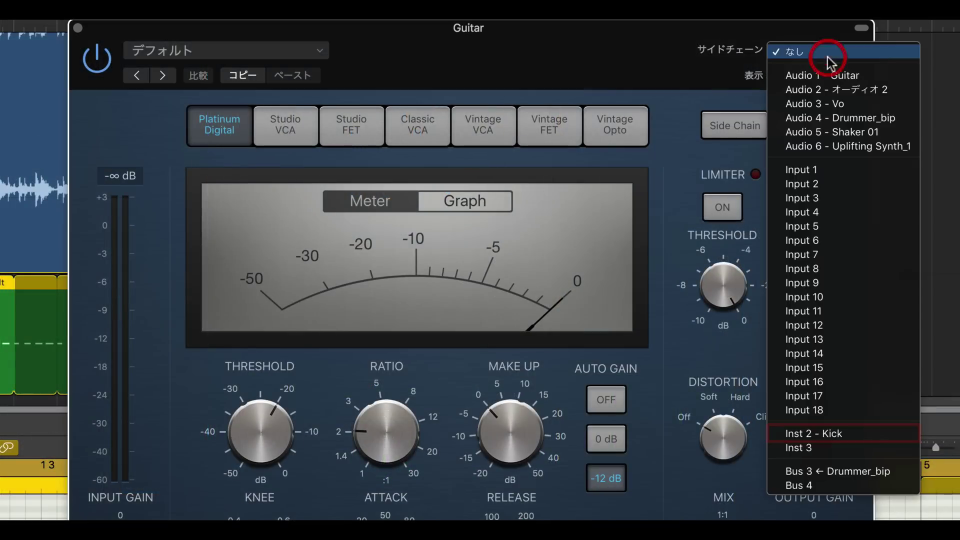
click(831, 434)
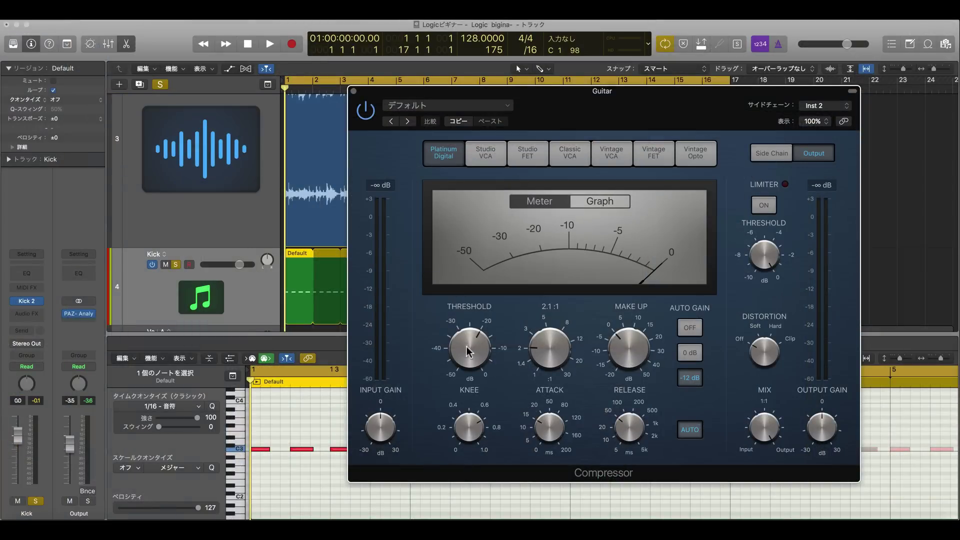
- Play the project and lower the Kick track's volume fader all the way to -∞
key(space)
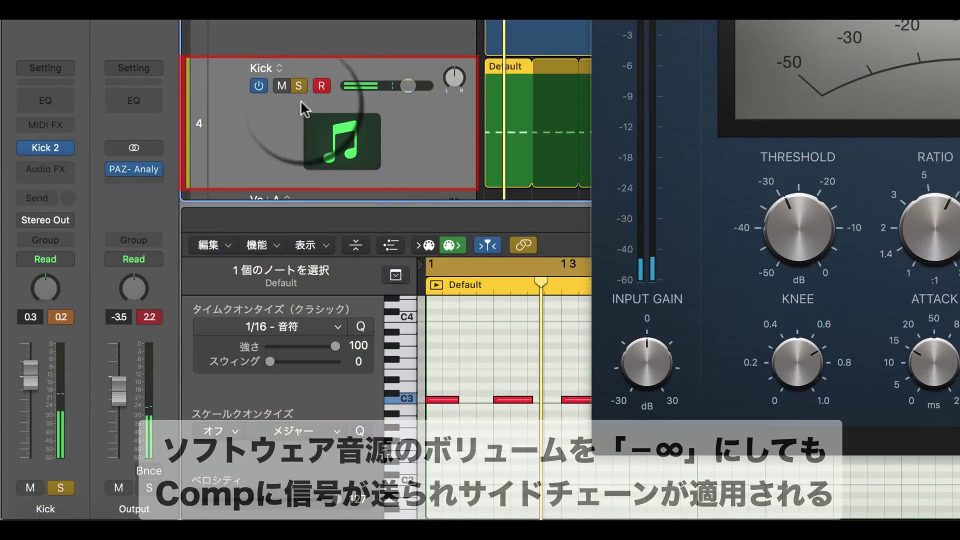
drag(30, 365, 30, 427)
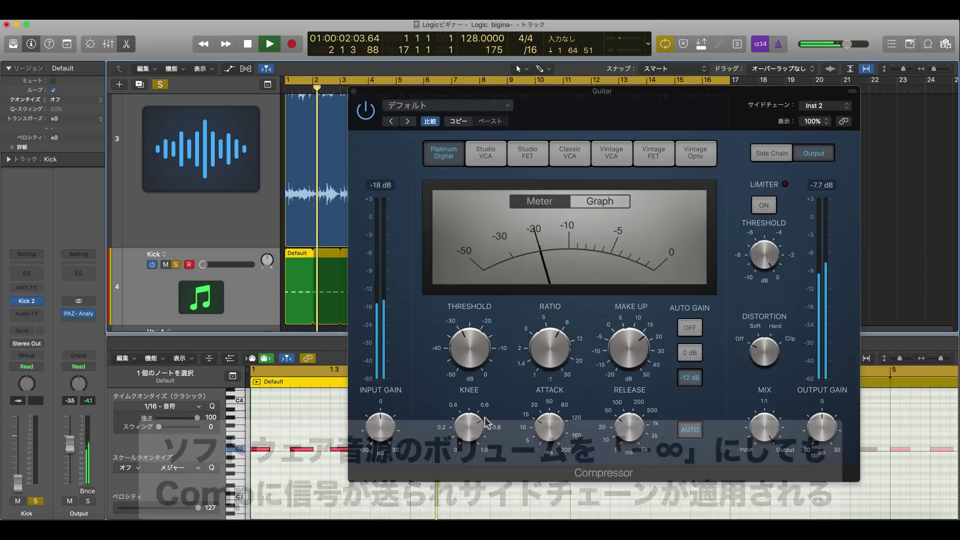
- Turn off the Guitar compressor's auto release, shorten its release time and hide the plug-in window
click(631, 429)
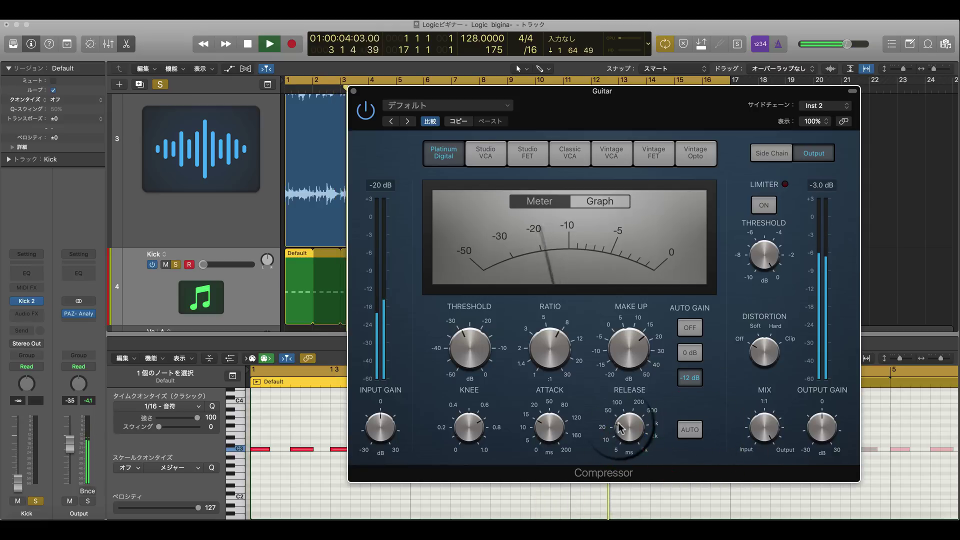
click(627, 340)
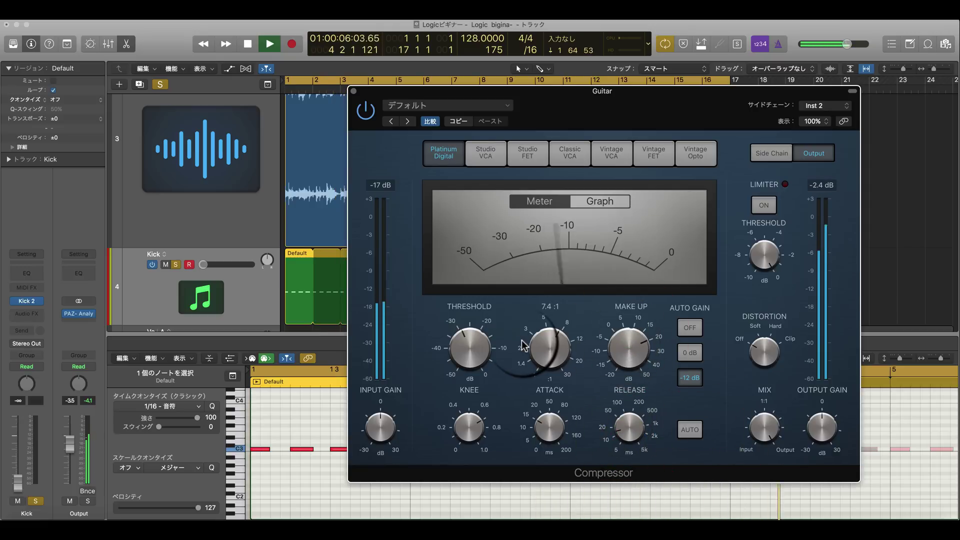
key(v)
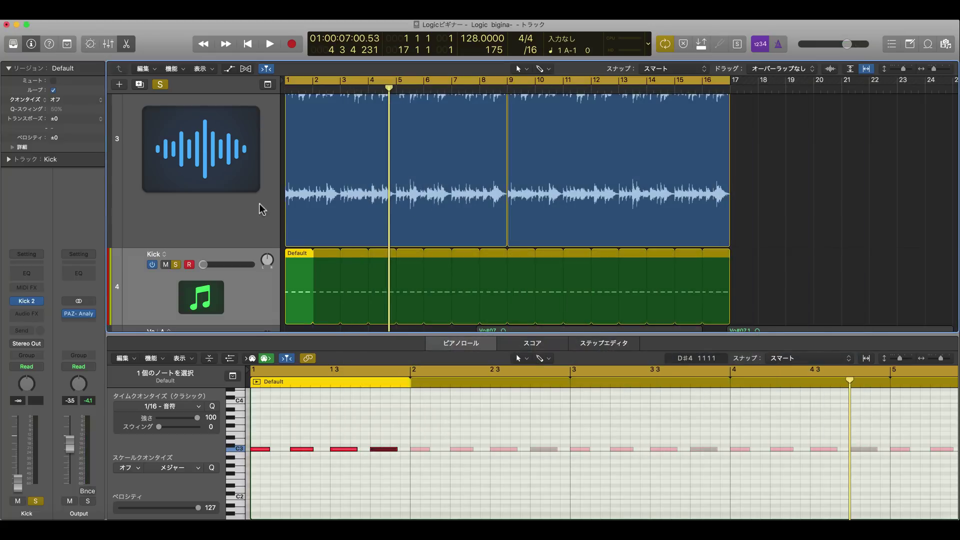
- Select the Guitar track and replace its Compressor with a Channel EQ in dual mono (デュアルモノ)
scroll(405, 258, up, 5)
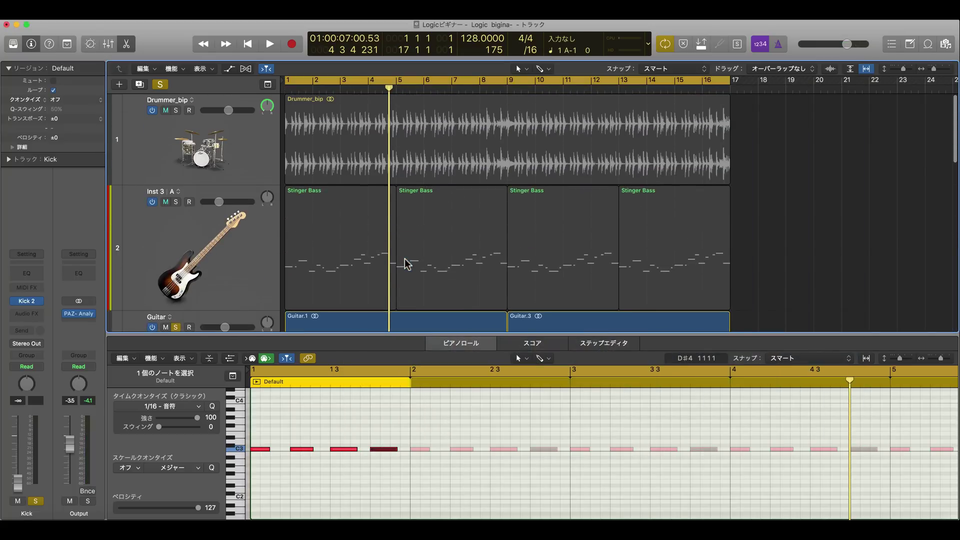
key(Up)
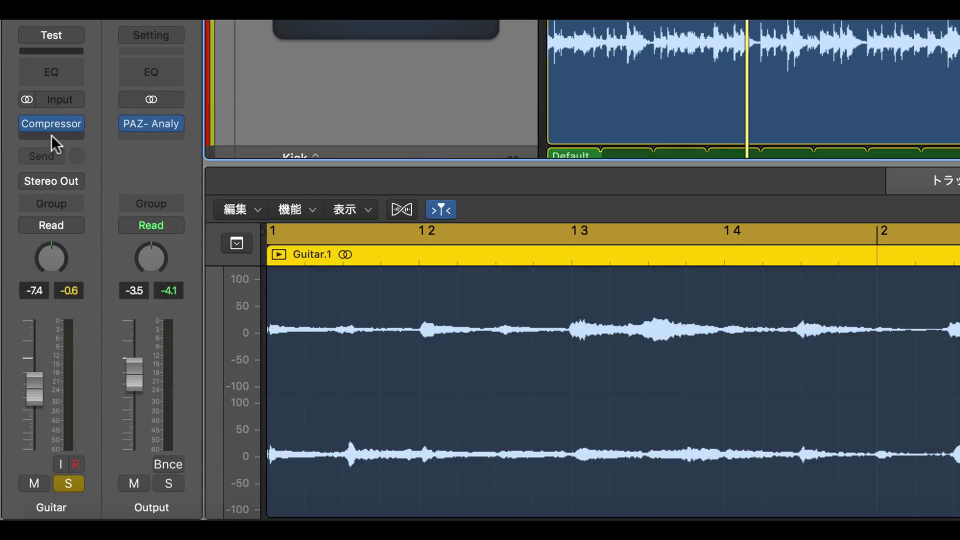
click(76, 122)
mouse_move(79, 195)
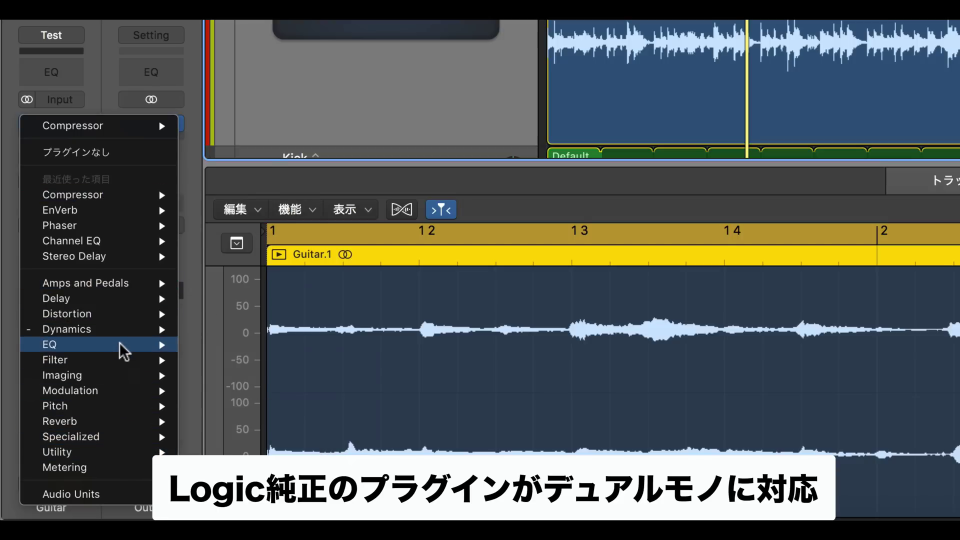
mouse_move(120, 345)
mouse_move(212, 346)
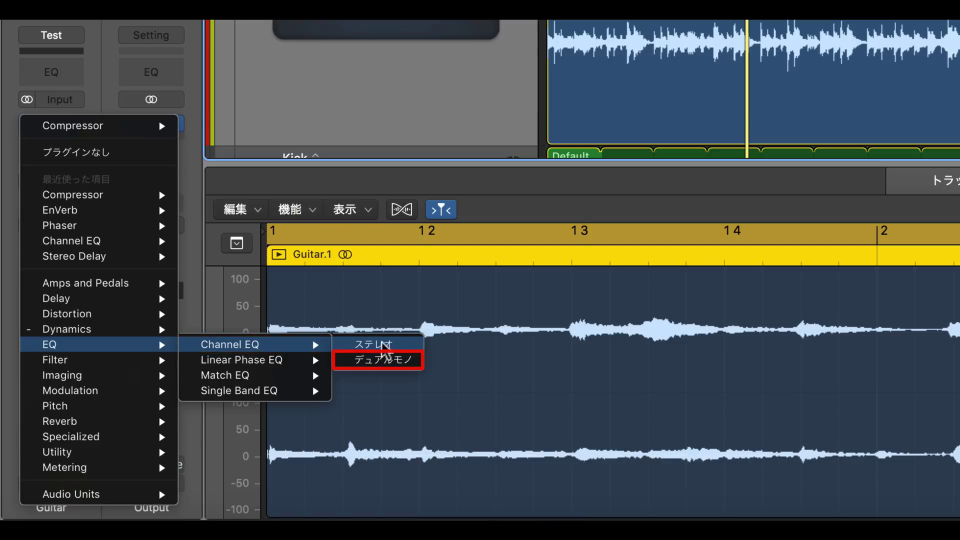
click(388, 360)
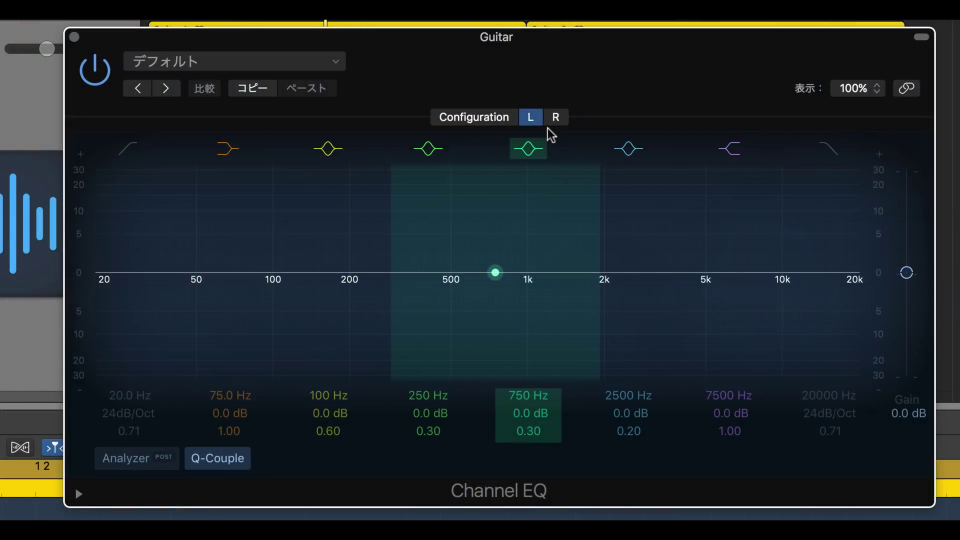
- Enable the low-cut band on the L channel of the Guitar's Channel EQ and set it to about 184 Hz
click(550, 121)
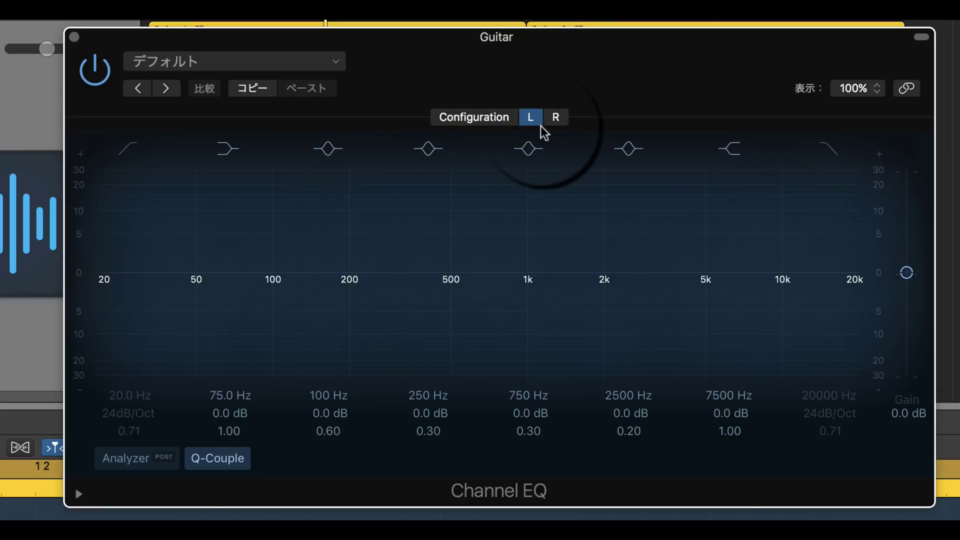
click(540, 127)
click(129, 148)
drag(119, 296, 360, 303)
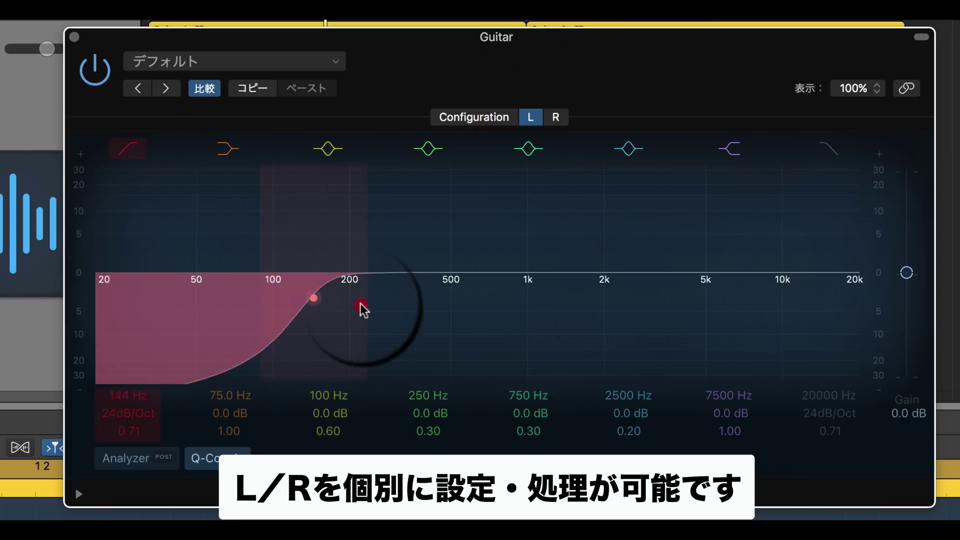
- Add a high cut at about 1740 Hz to the EQ's R channel and compare the L and R curves
click(554, 117)
click(820, 285)
drag(785, 300, 582, 339)
click(530, 117)
click(546, 117)
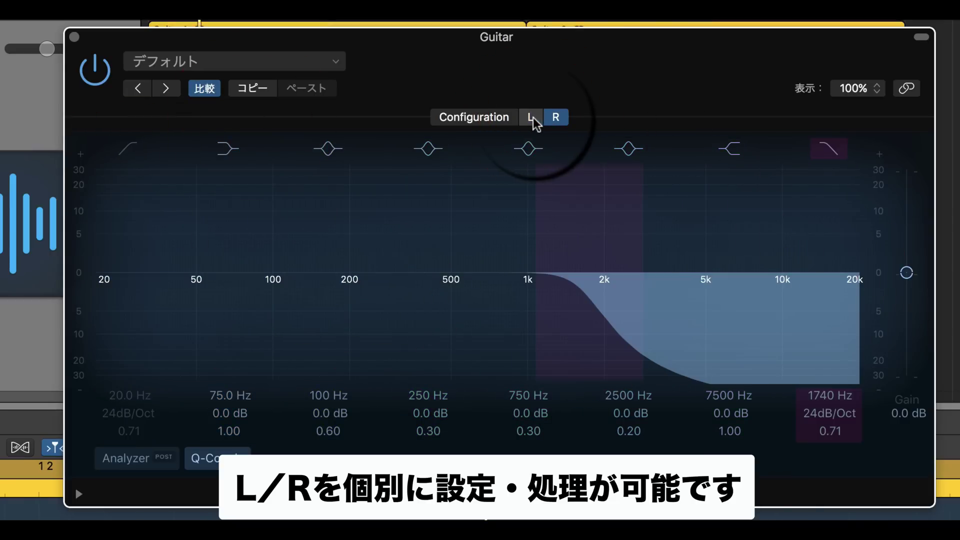
click(532, 117)
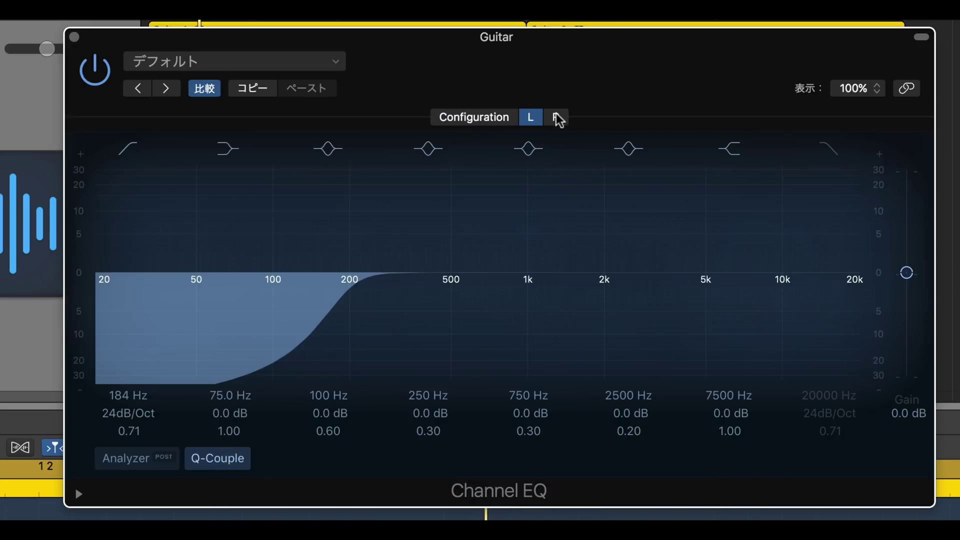
click(557, 118)
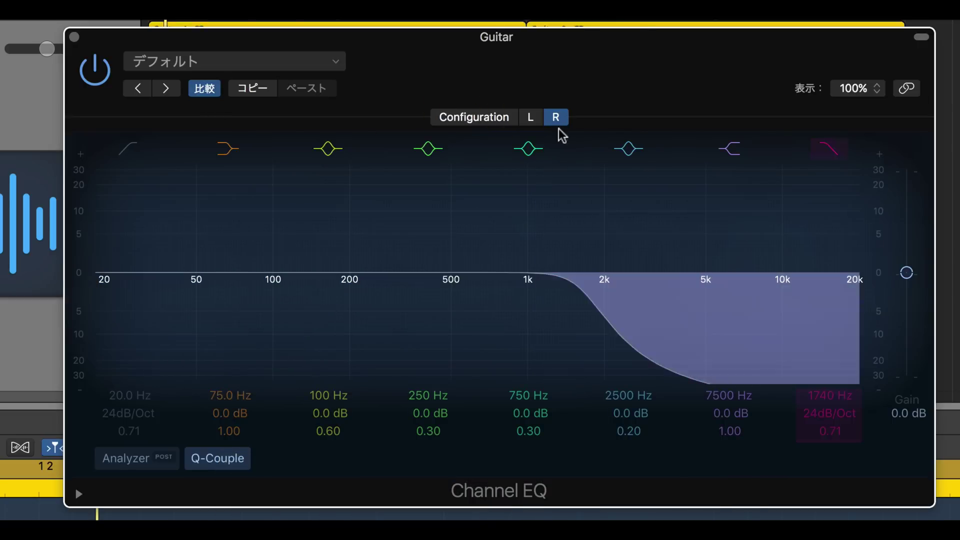
- Toggle the individual L and R bypass in the EQ's Configuration and switch the channel mode to Mid/Side
click(472, 119)
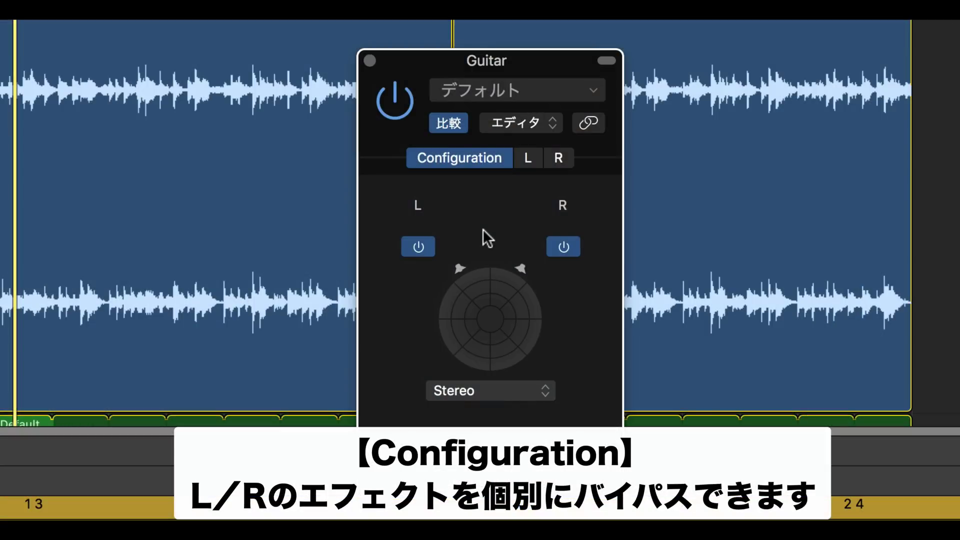
click(419, 247)
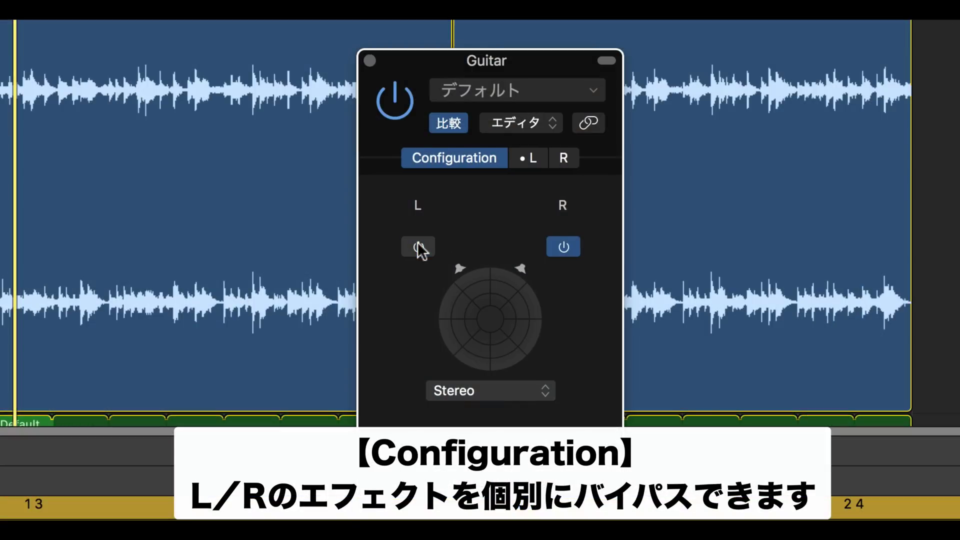
click(564, 247)
click(458, 389)
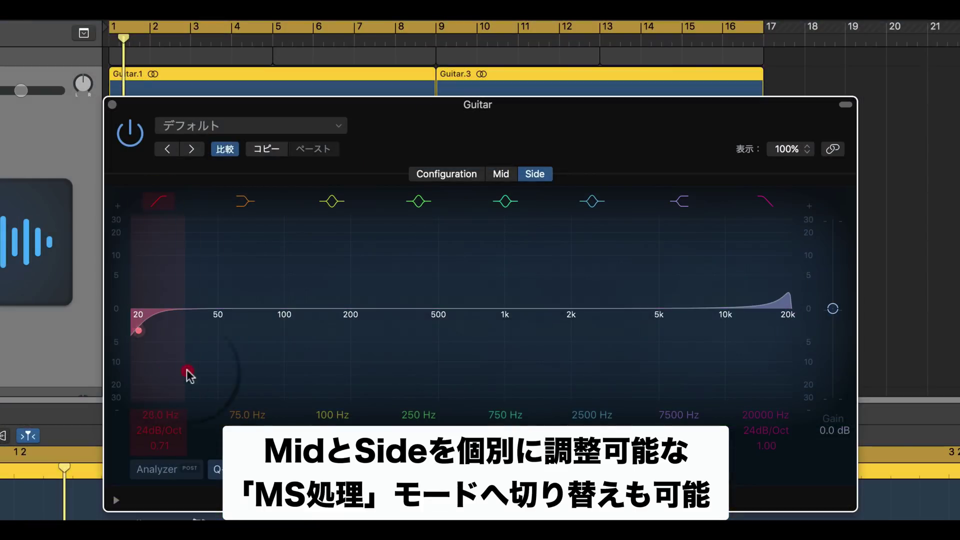
- Set the EQ's low cut to 184 Hz on the Side channel and to 20 Hz on the Mid channel
drag(188, 374, 380, 366)
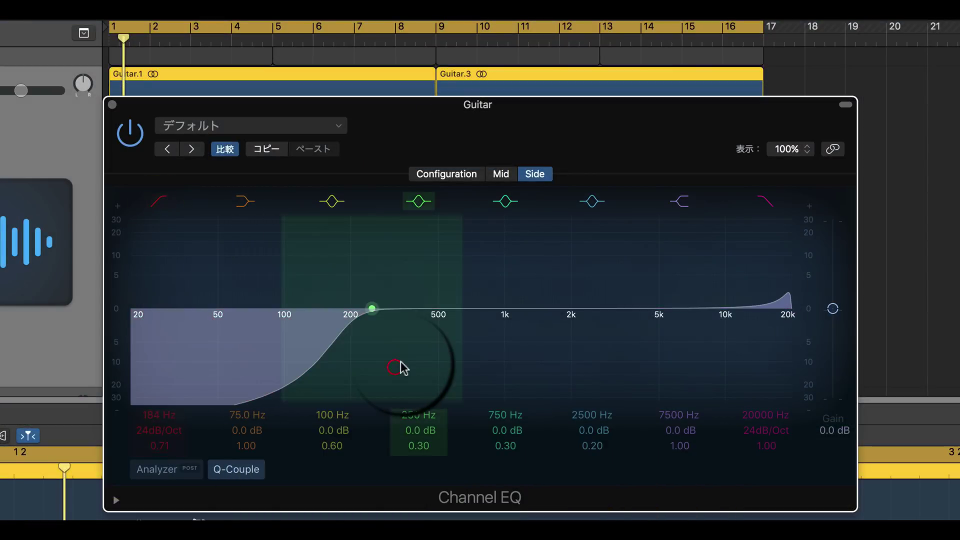
click(501, 178)
drag(350, 315, 79, 343)
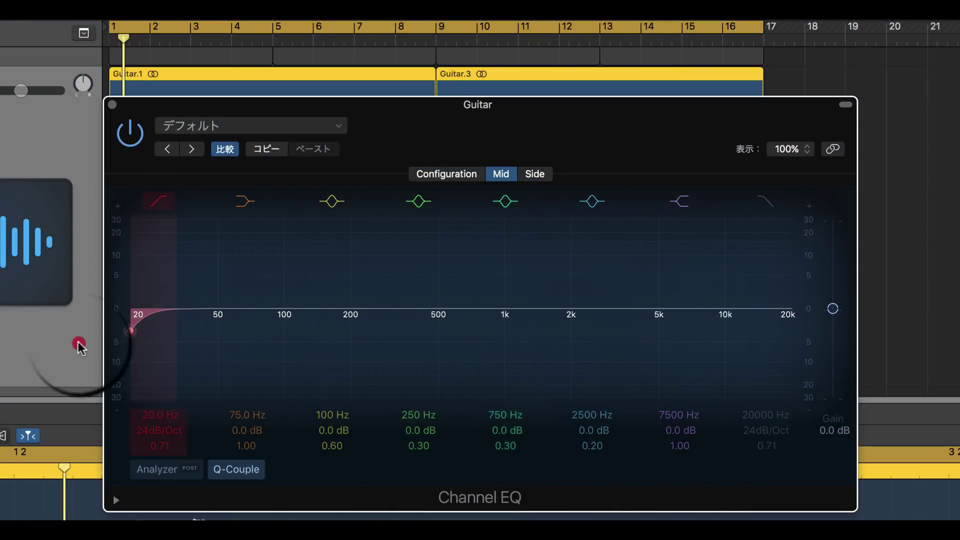
- Raise the overall EQ gain of the Side channel slightly
click(539, 176)
drag(832, 309, 830, 289)
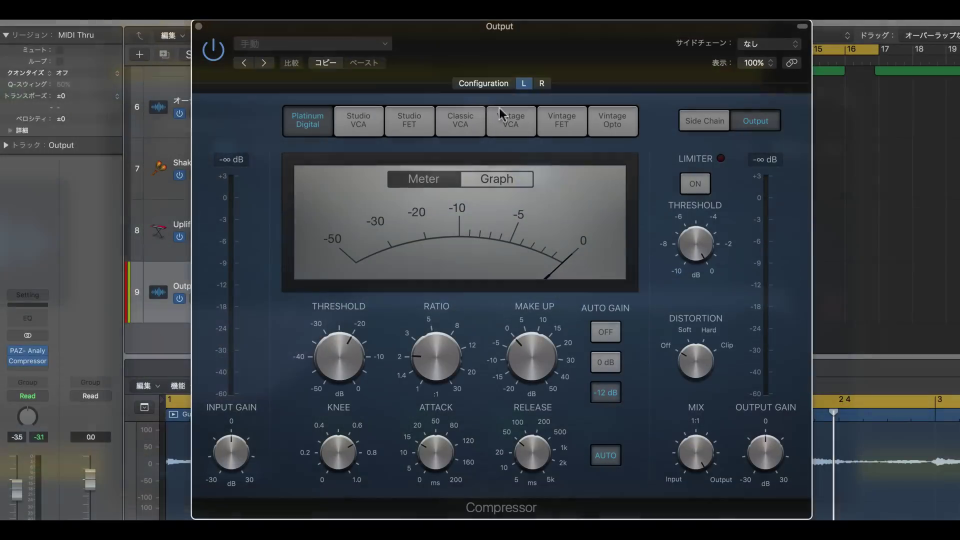
- Switch the Output channel's Compressor to its R channel settings and back to L to compare them
click(545, 84)
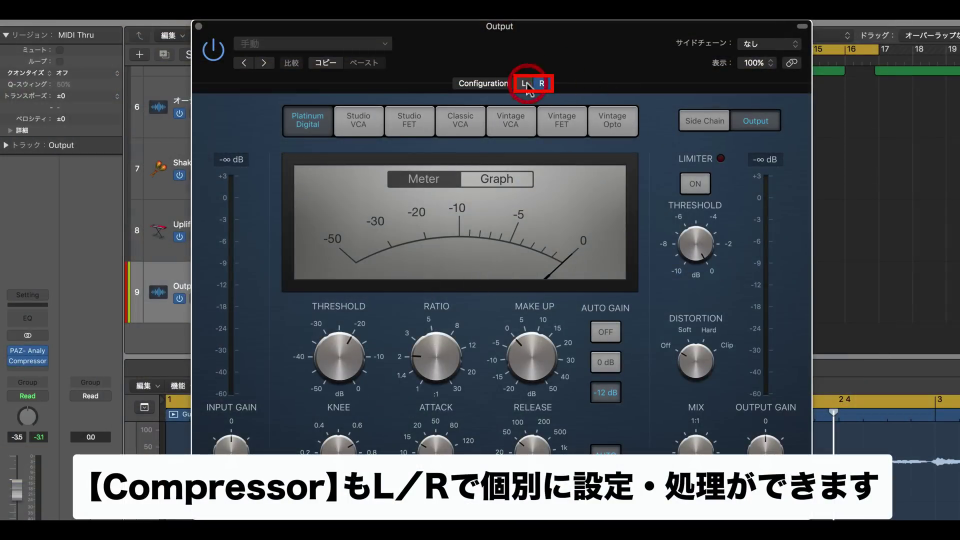
click(523, 83)
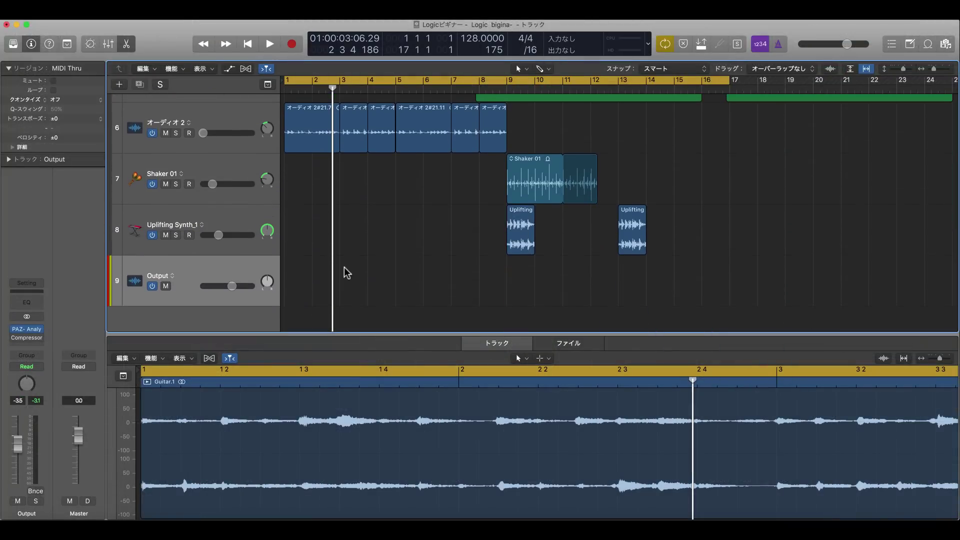
- Solo the Drummer_bip track and sweep its pan in Balance (バランス) mode during playback while watching the PAZ Analyzer
scroll(346, 273, up, 5)
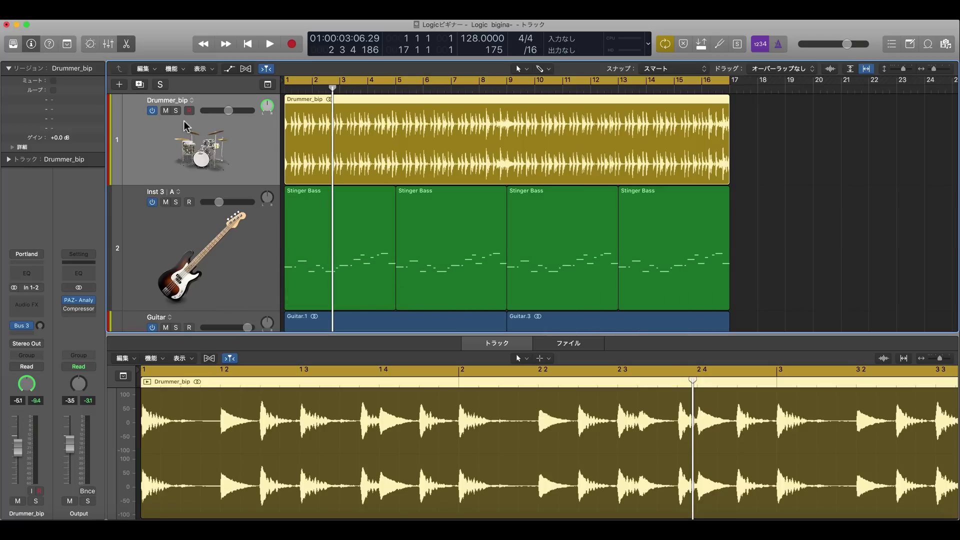
click(176, 111)
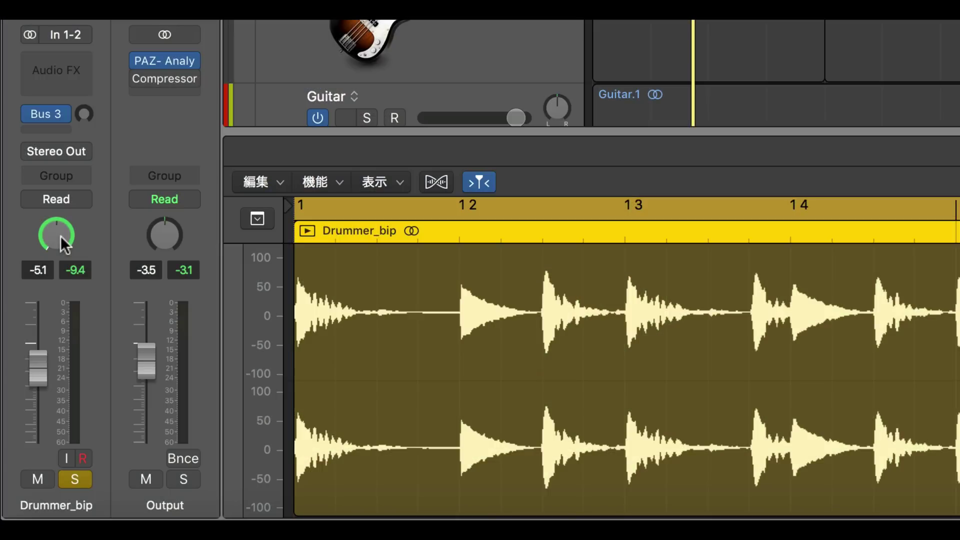
right_click(61, 235)
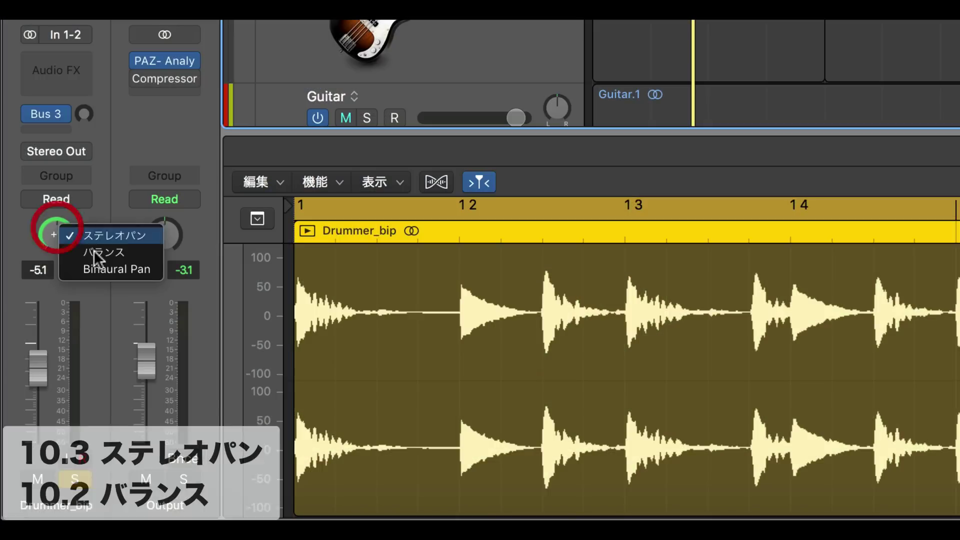
click(104, 253)
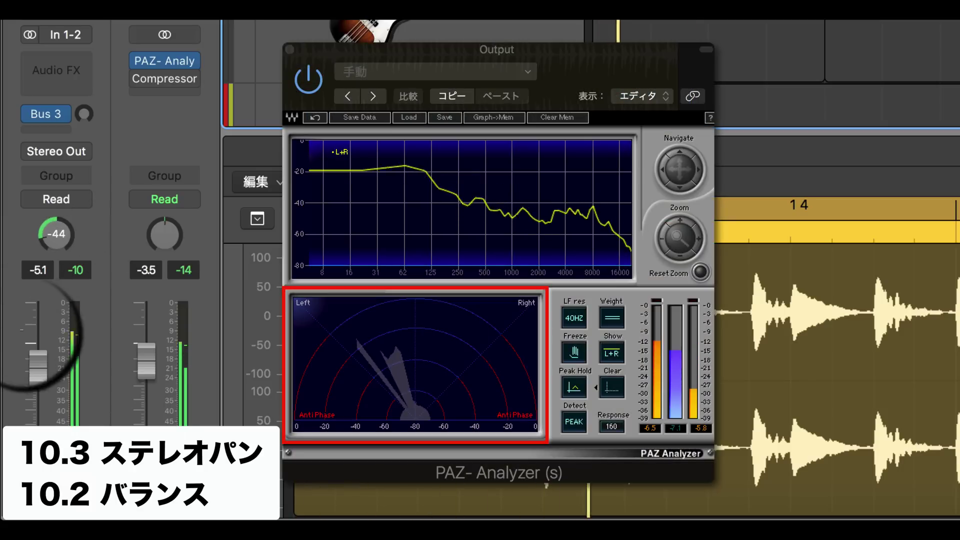
mouse_move(56, 233)
mouse_down()
mouse_move(56, 217)
mouse_move(70, 240)
mouse_up()
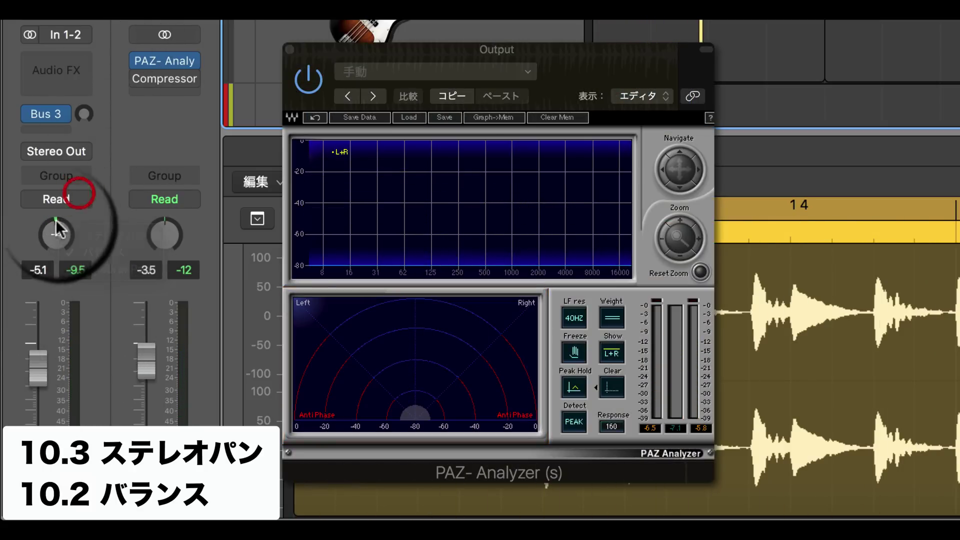
- Return Drummer_bip to Stereo Pan (ステレオパン) mode and pan it to the right, around +21, during playback
right_click(55, 231)
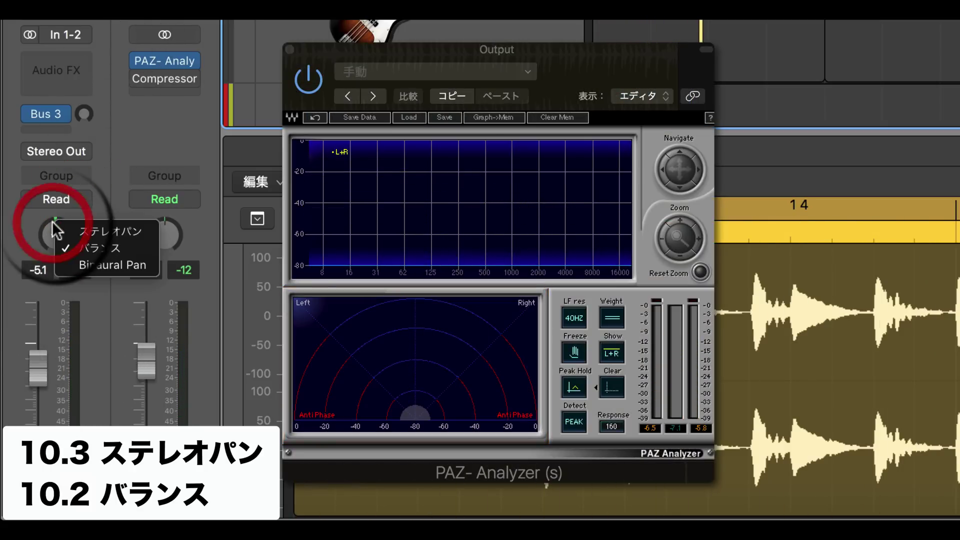
click(119, 232)
key(space)
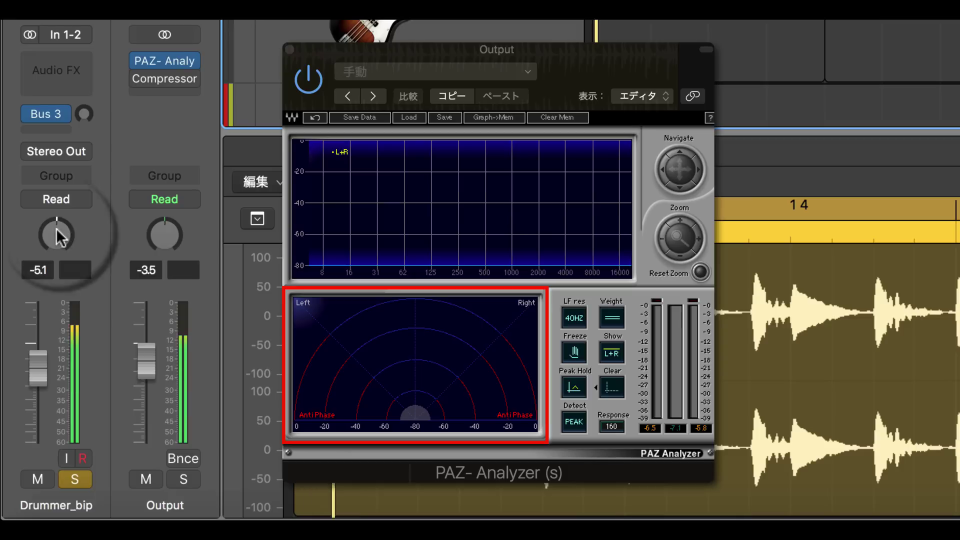
drag(58, 231, 77, 231)
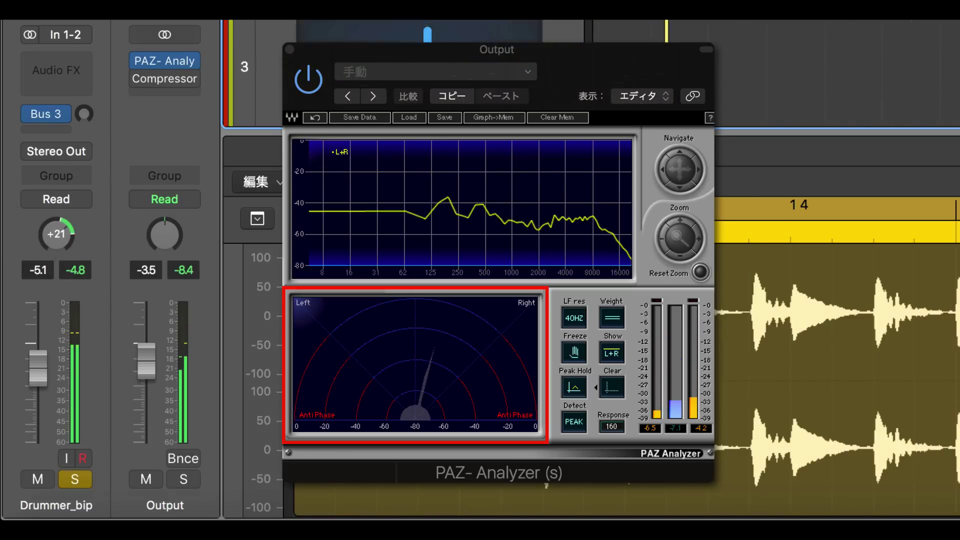
key(space)
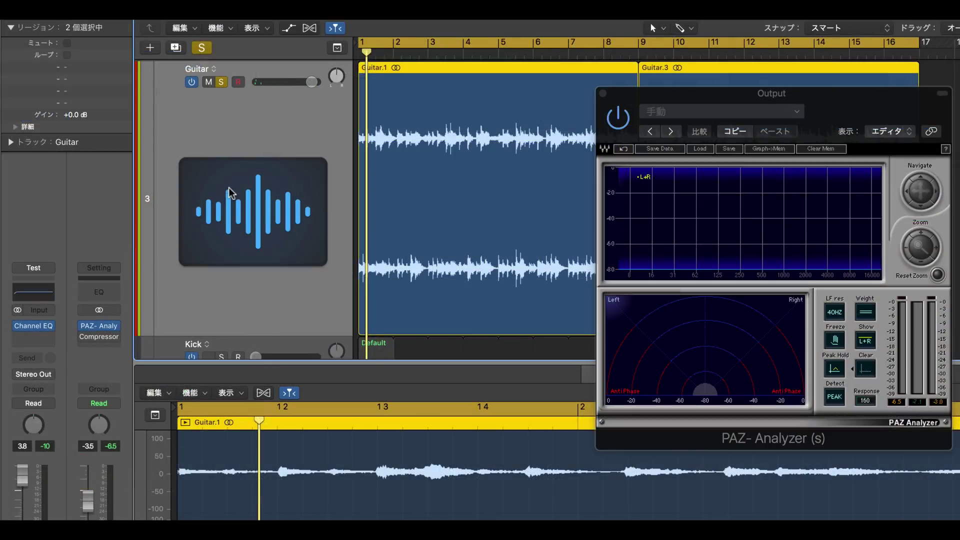
- Play the soloed Guitar track and switch its pan mode from Balance to Stereo Pan (ステレオパン)
key(space)
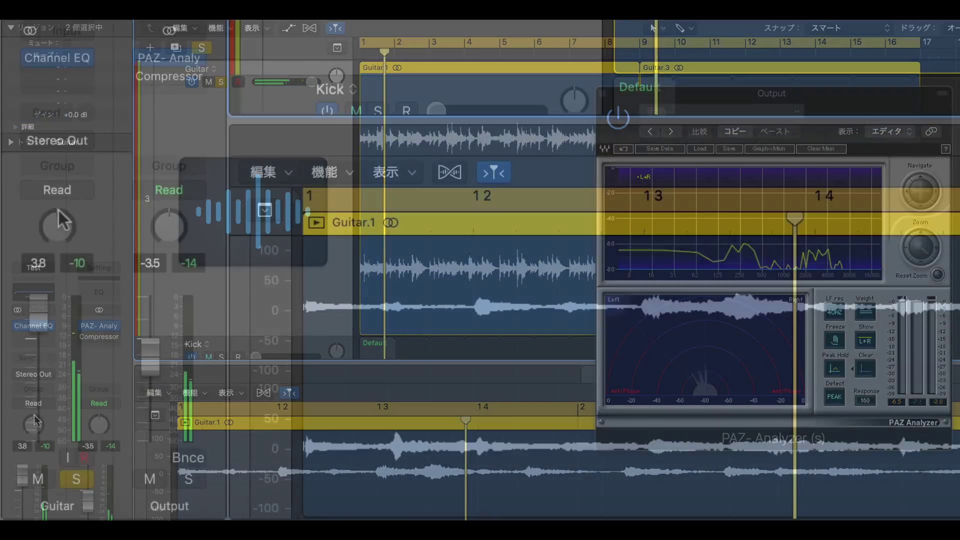
right_click(46, 420)
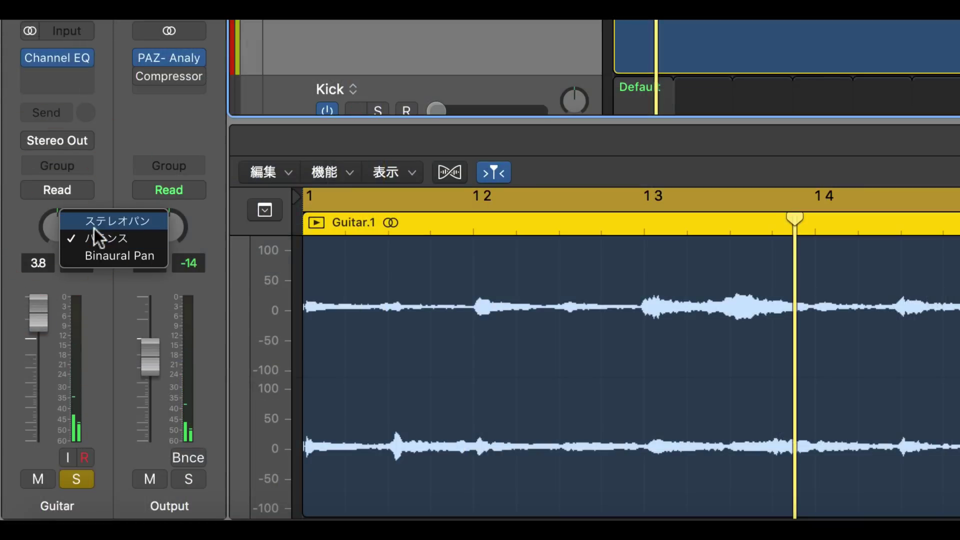
click(94, 223)
- Narrow the Guitar track's stereo width, pan it to -28, and stop playback
click(52, 225)
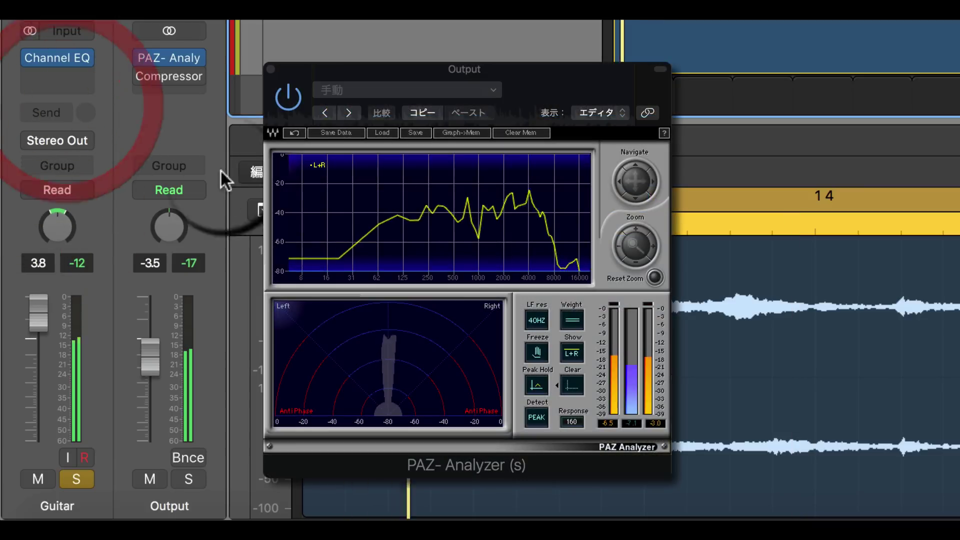
drag(59, 224, 6, 353)
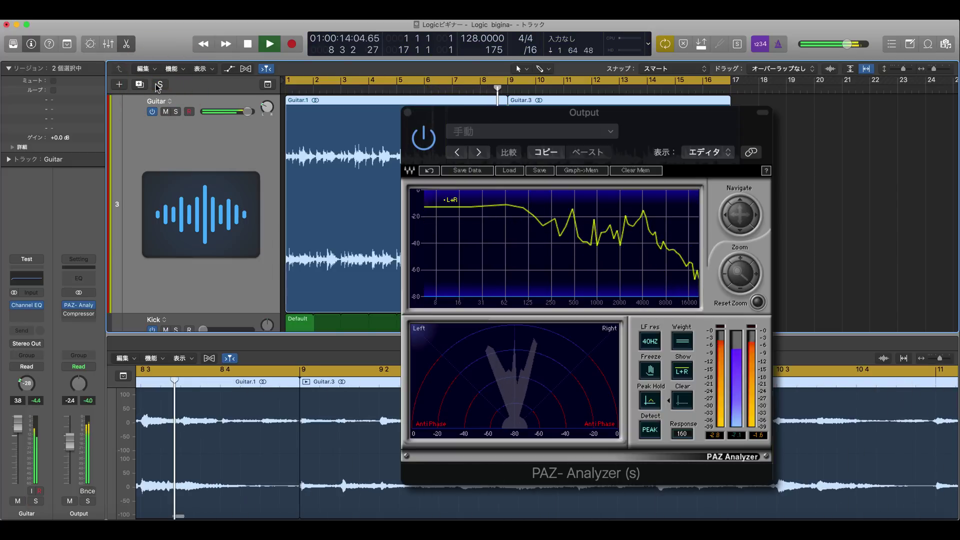
key(space)
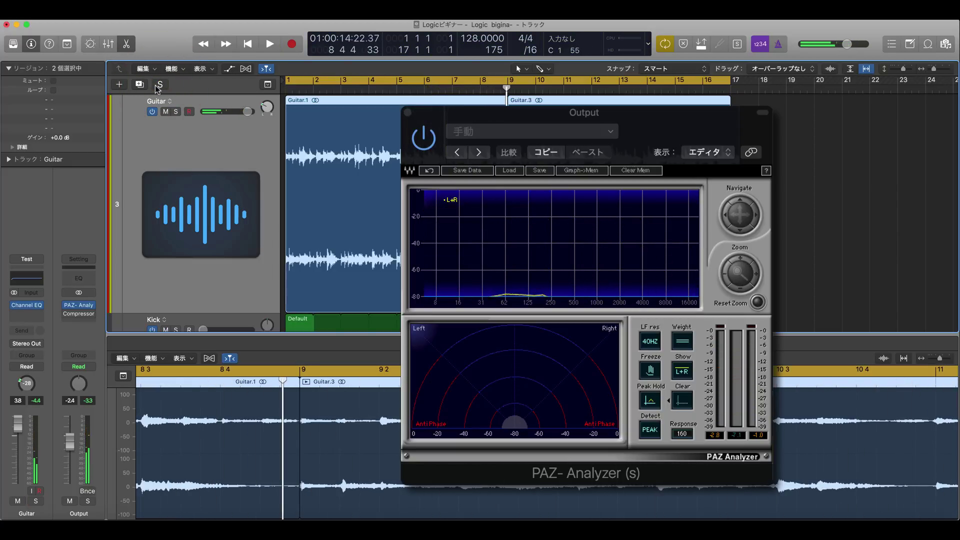